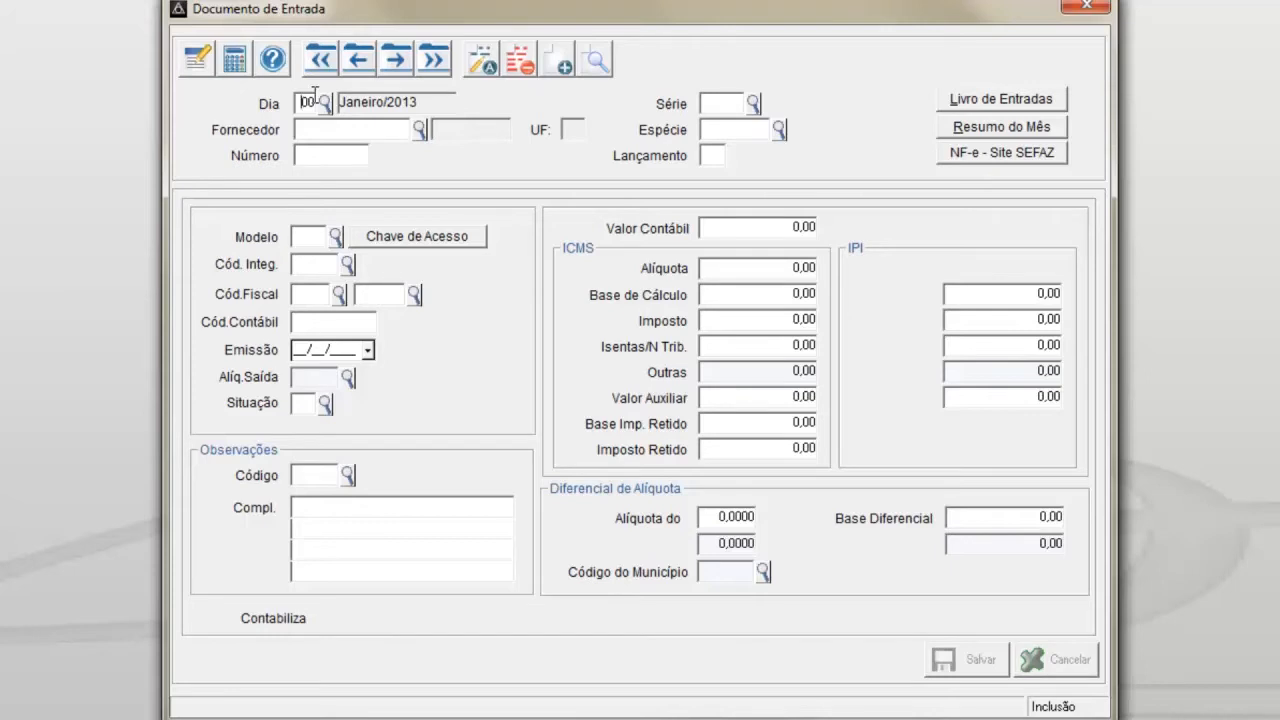
Step: Check the lookup list of entry documents and the monthly ICMS and IPI keys in Chave do Mês
left_click(321, 103)
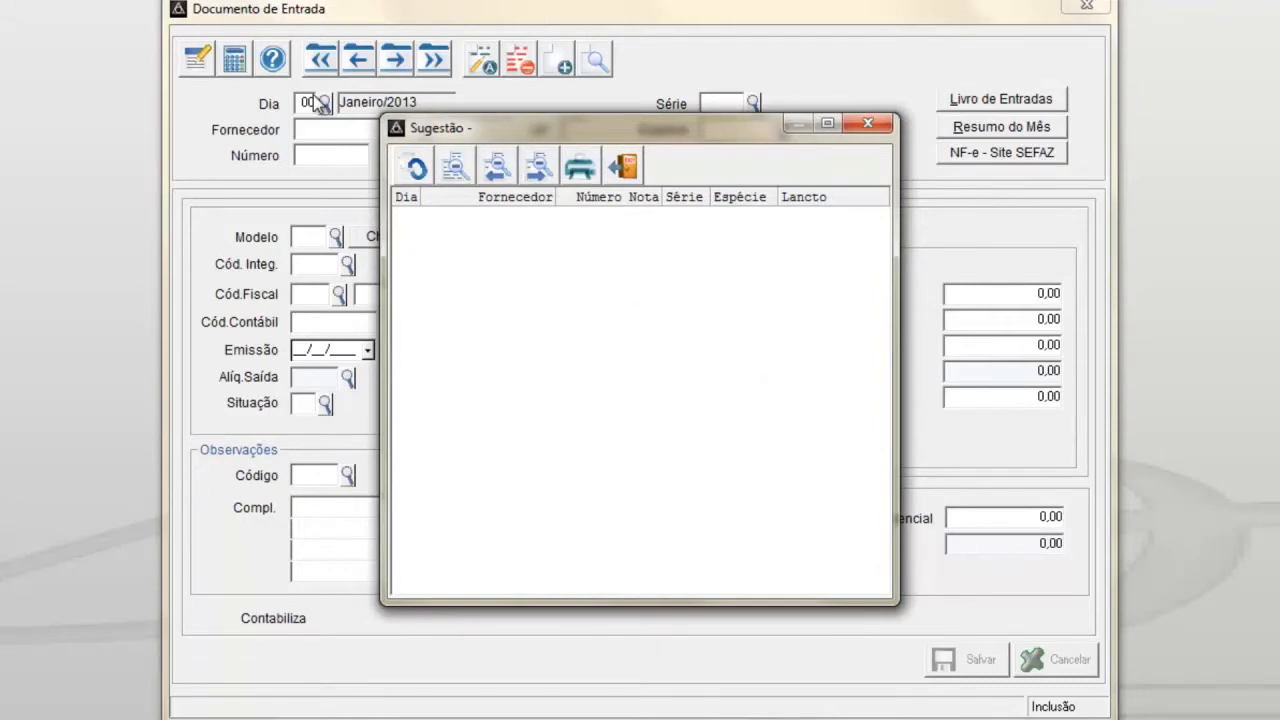
key("Escape")
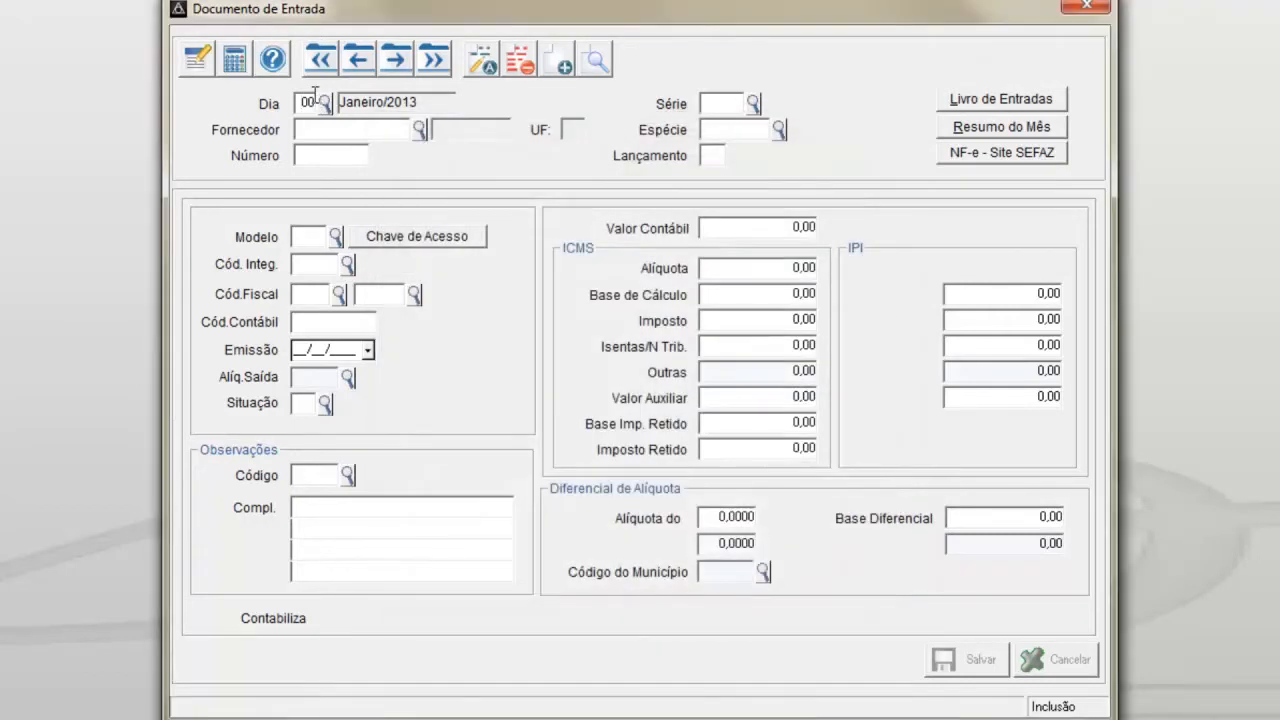
left_click(321, 103)
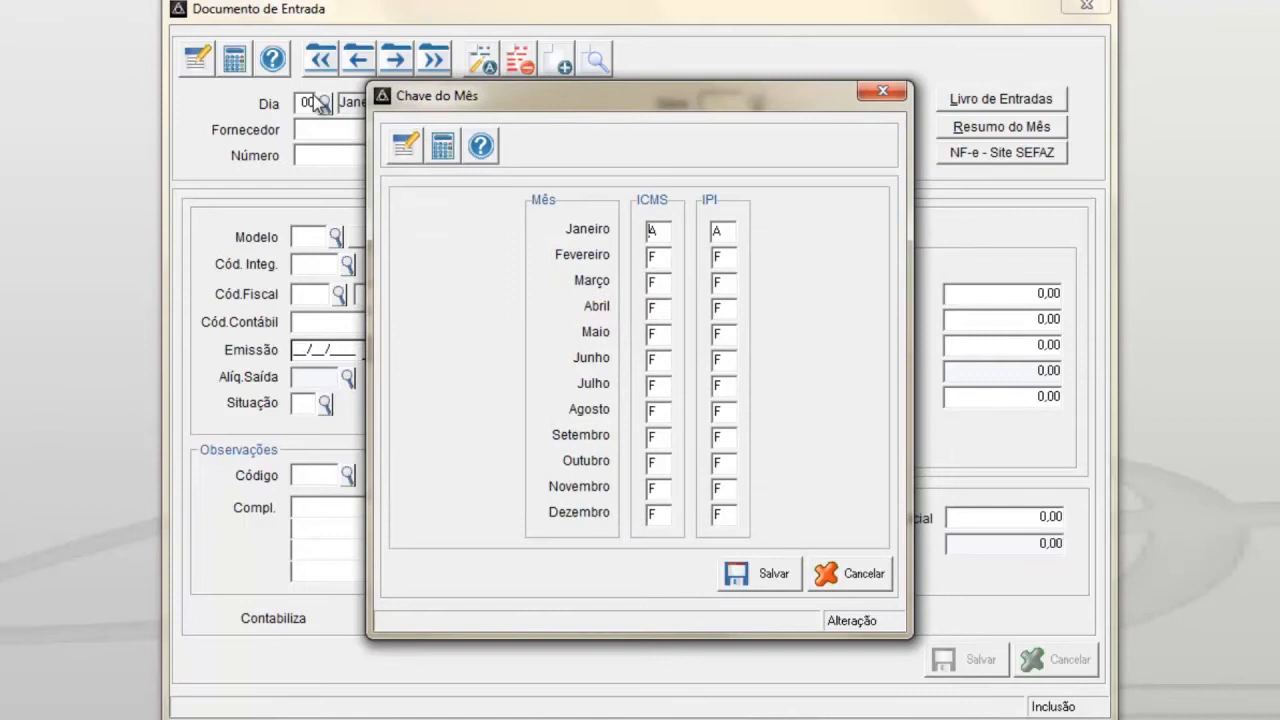
key("Escape")
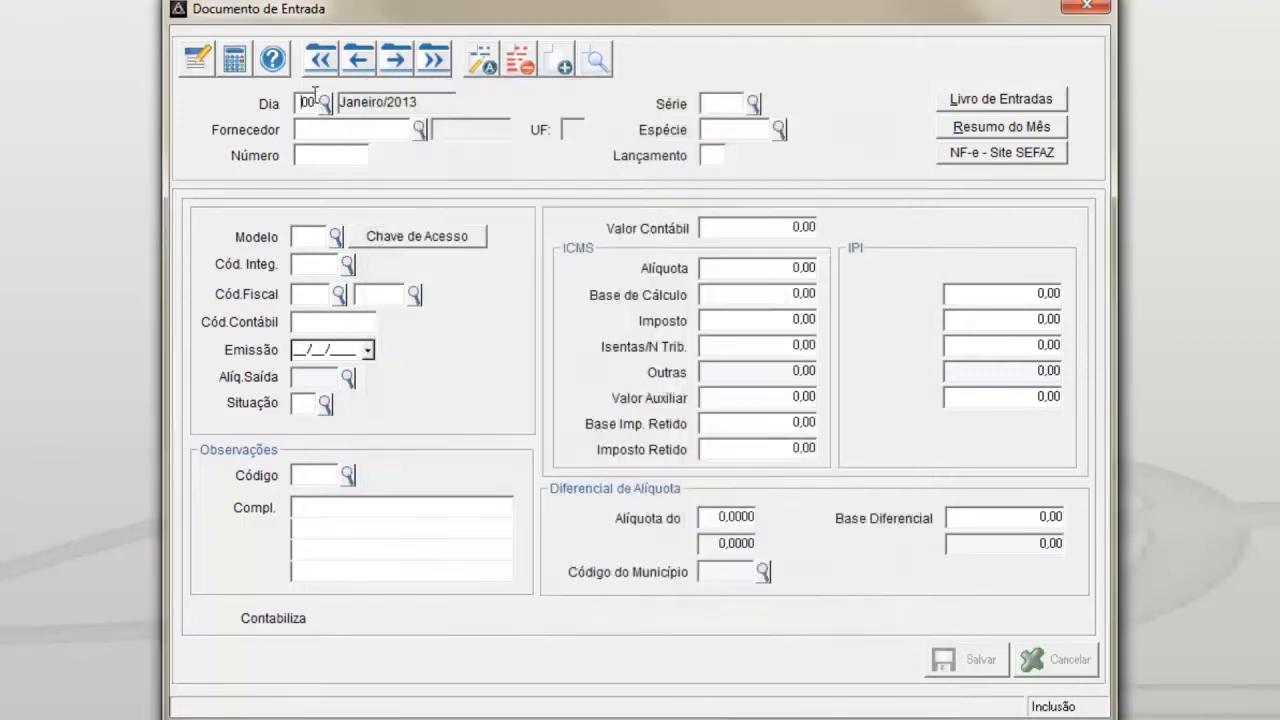
Step: Set the document's day to 10, enter the supplier's CNPJ and agree to register it as a new supplier
type("10")
key("Tab")
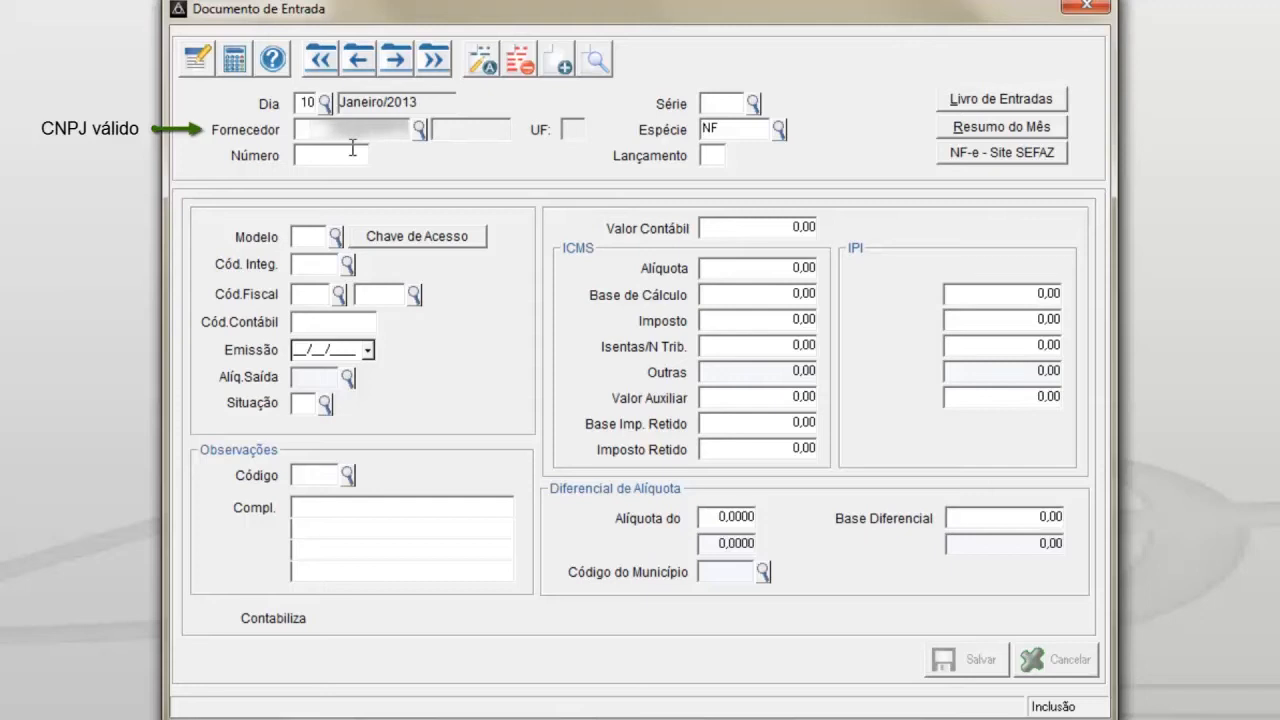
left_click(352, 150)
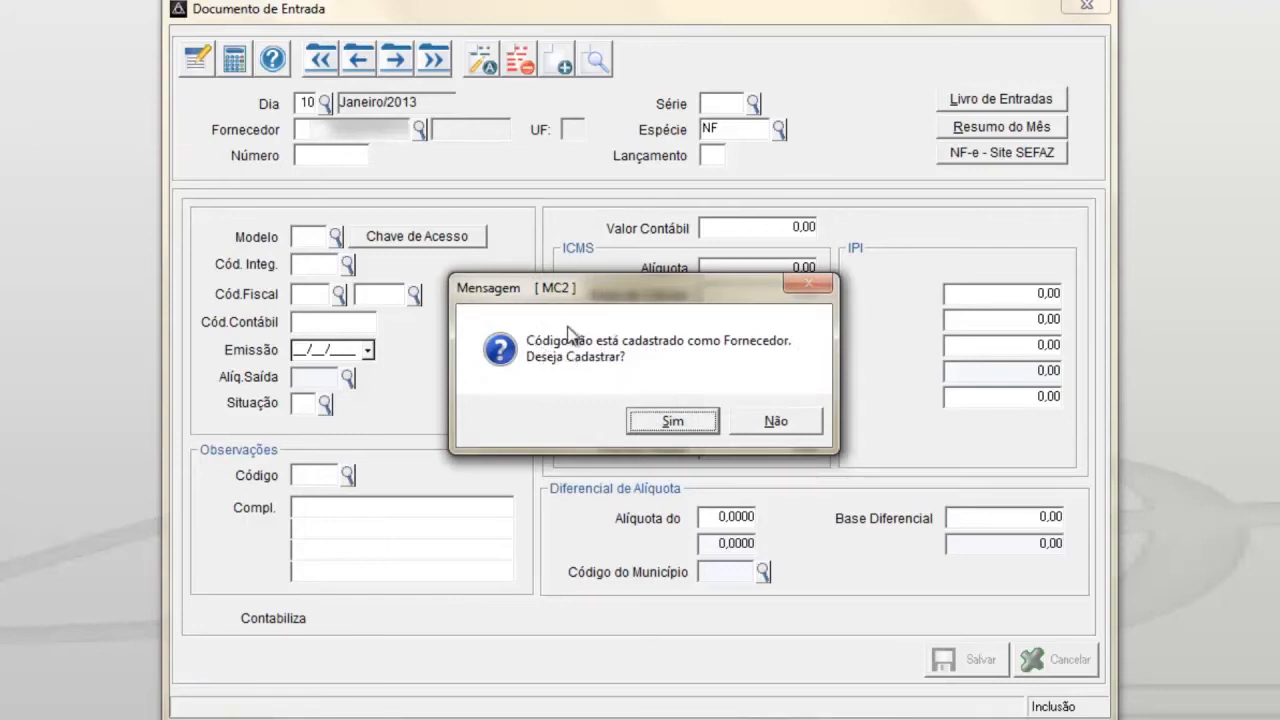
left_click(673, 422)
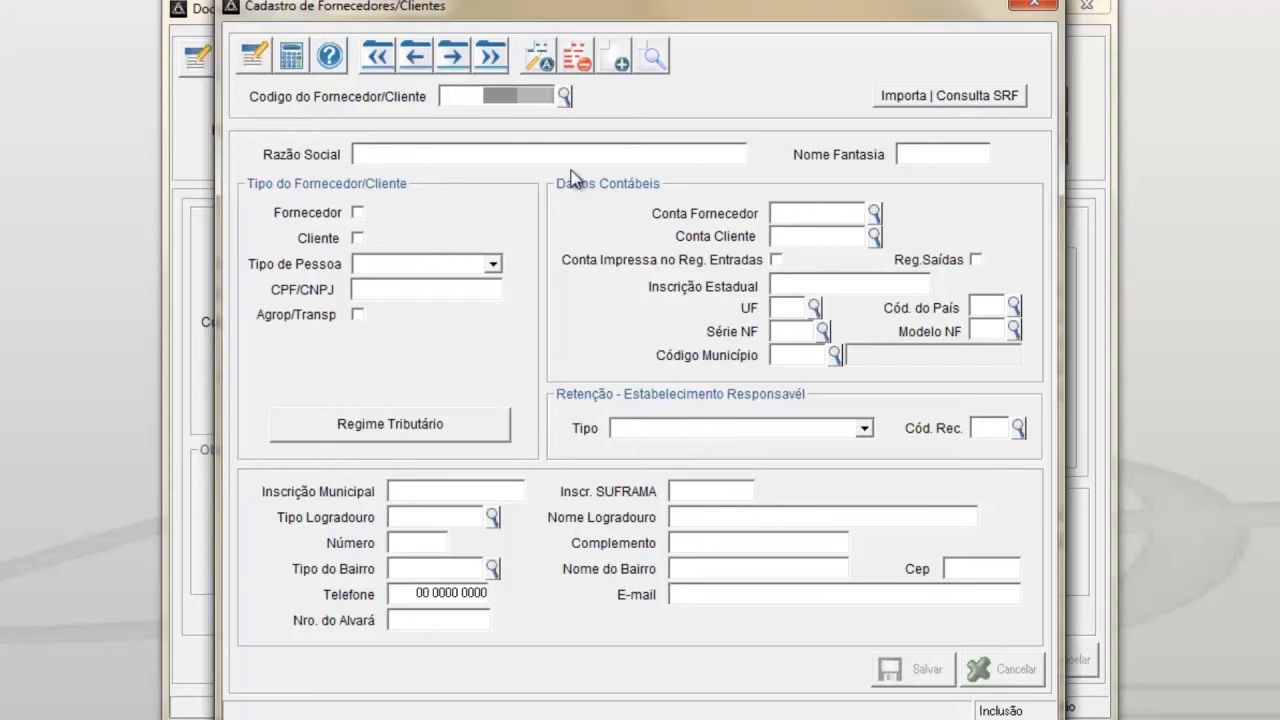
Step: Import the new supplier's company data from the SRF, entering the verification characters of the image
left_click(940, 96)
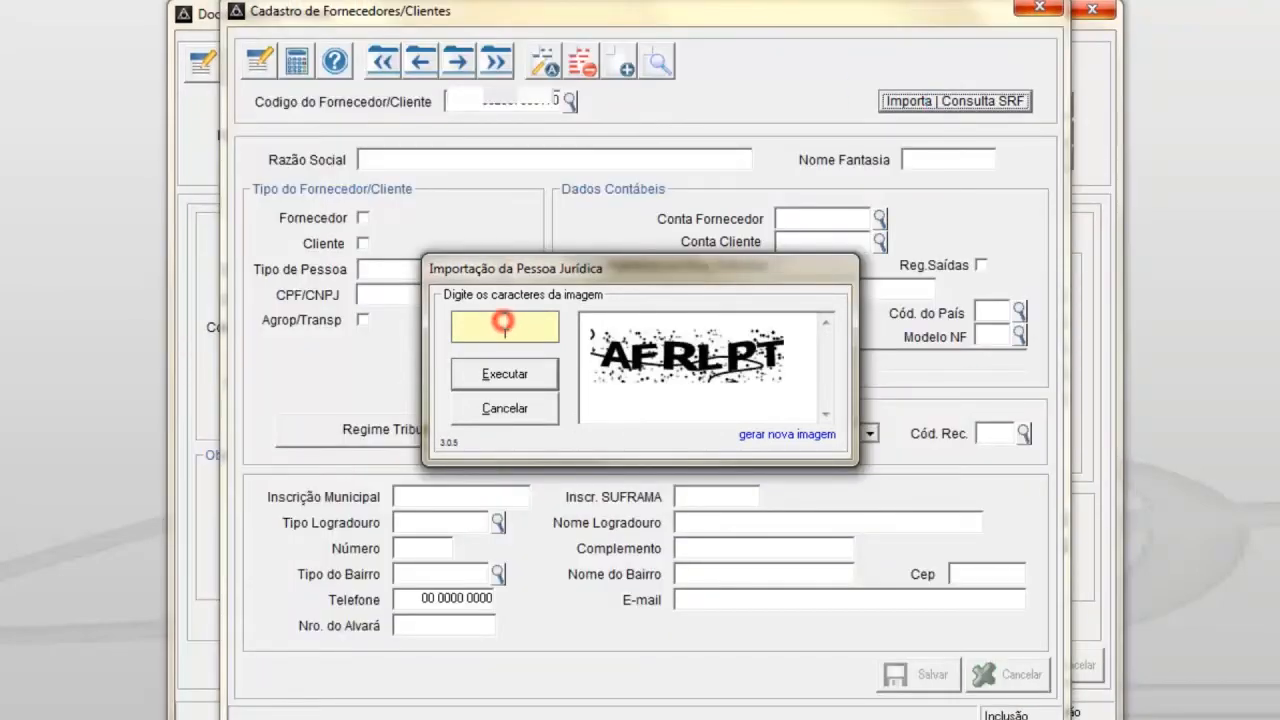
type("AFRLPT")
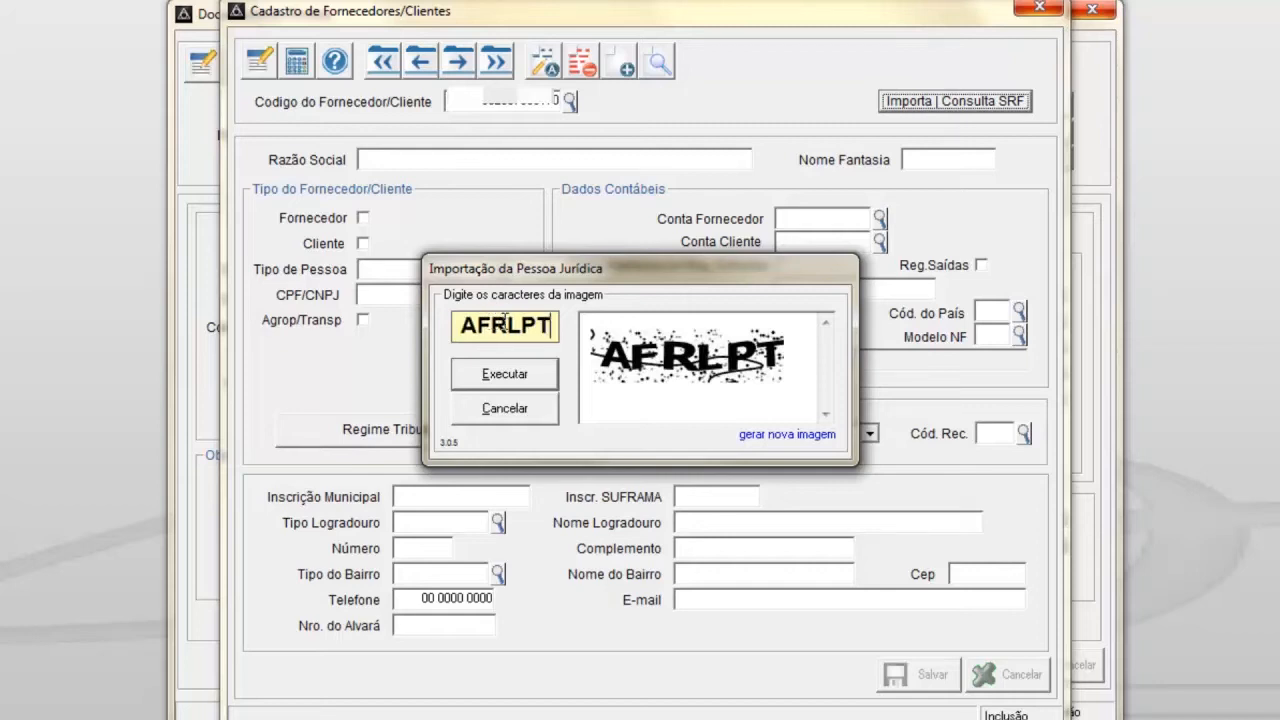
left_click(536, 373)
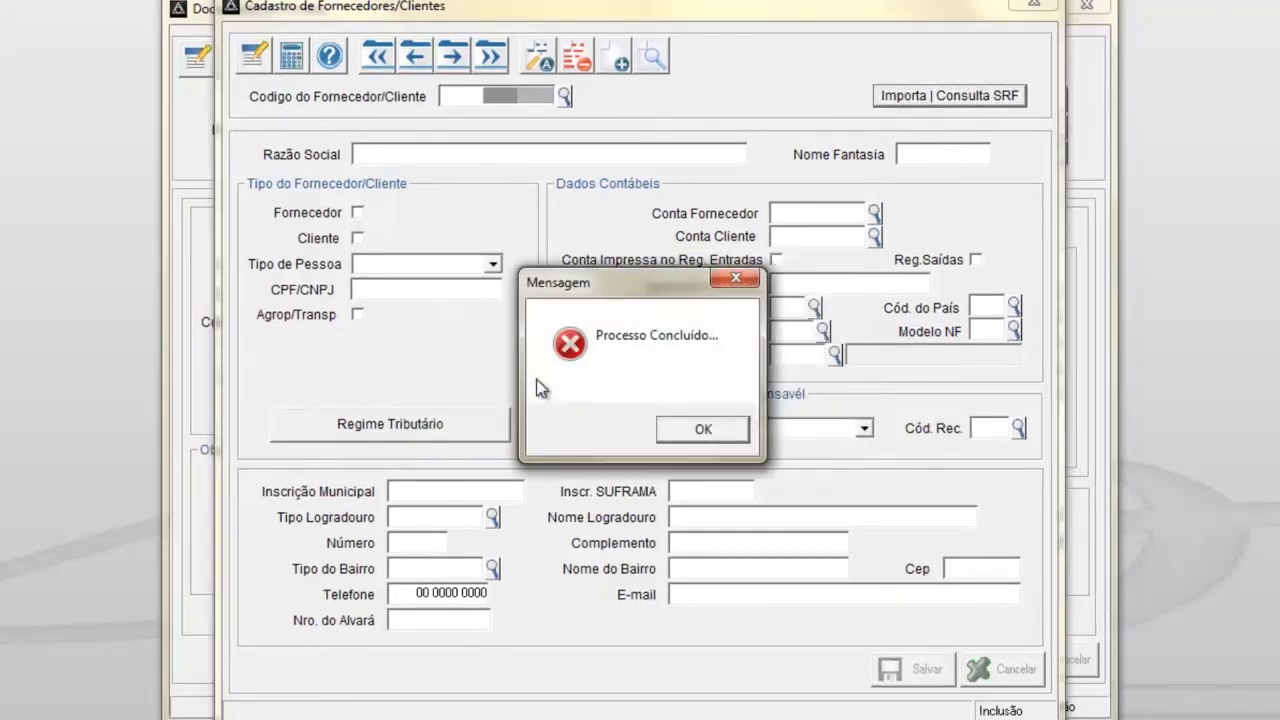
left_click(703, 430)
Step: Load the imported supplier record by its code and close the supplier registration form
left_click(515, 95)
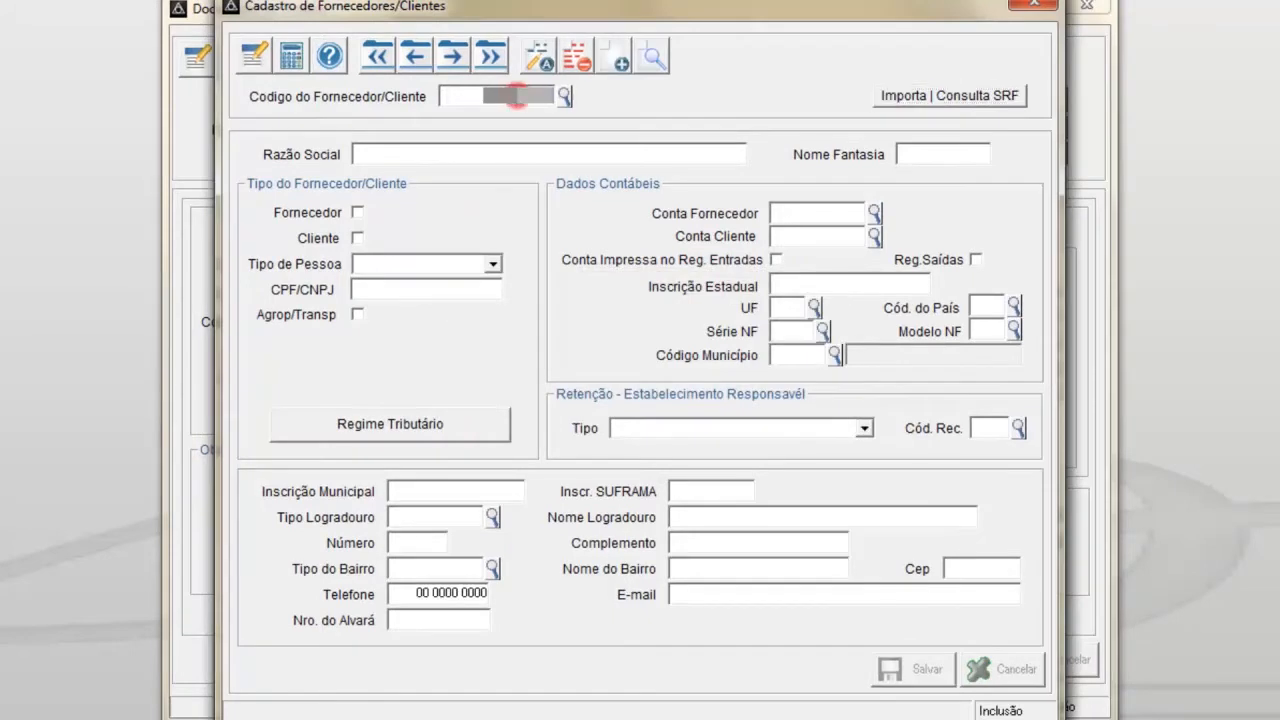
key("Return")
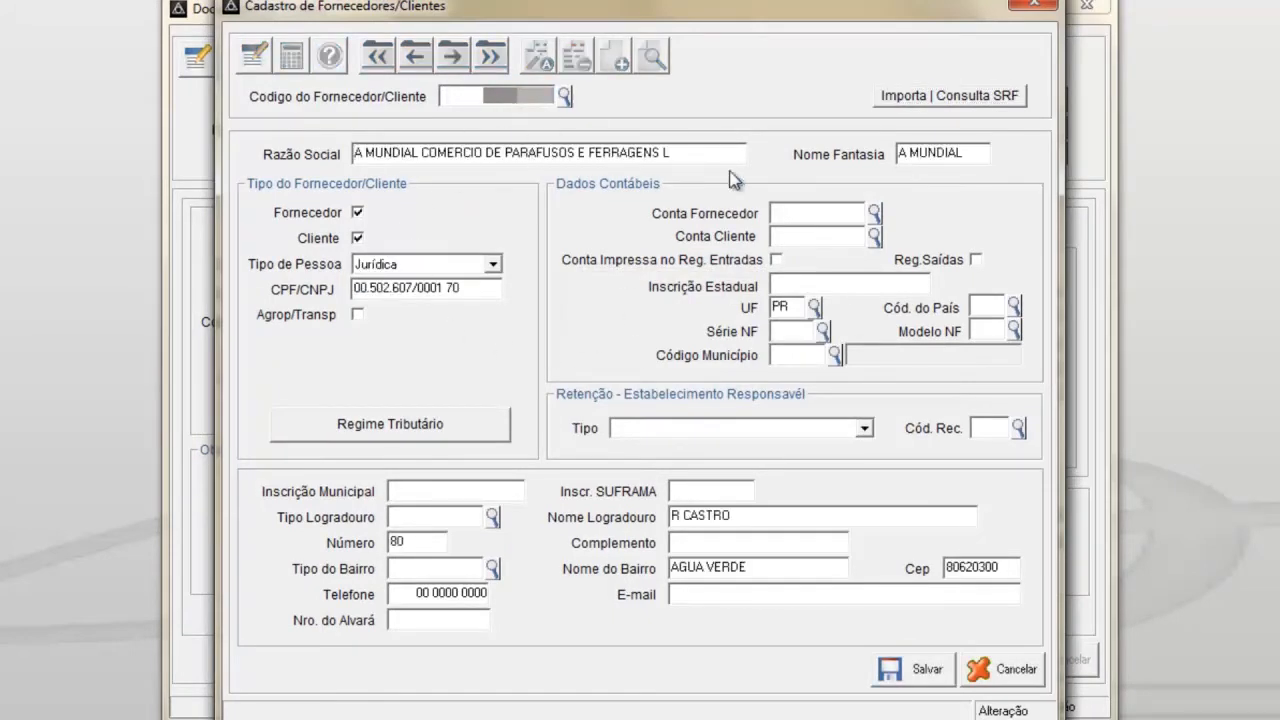
left_click(1030, 4)
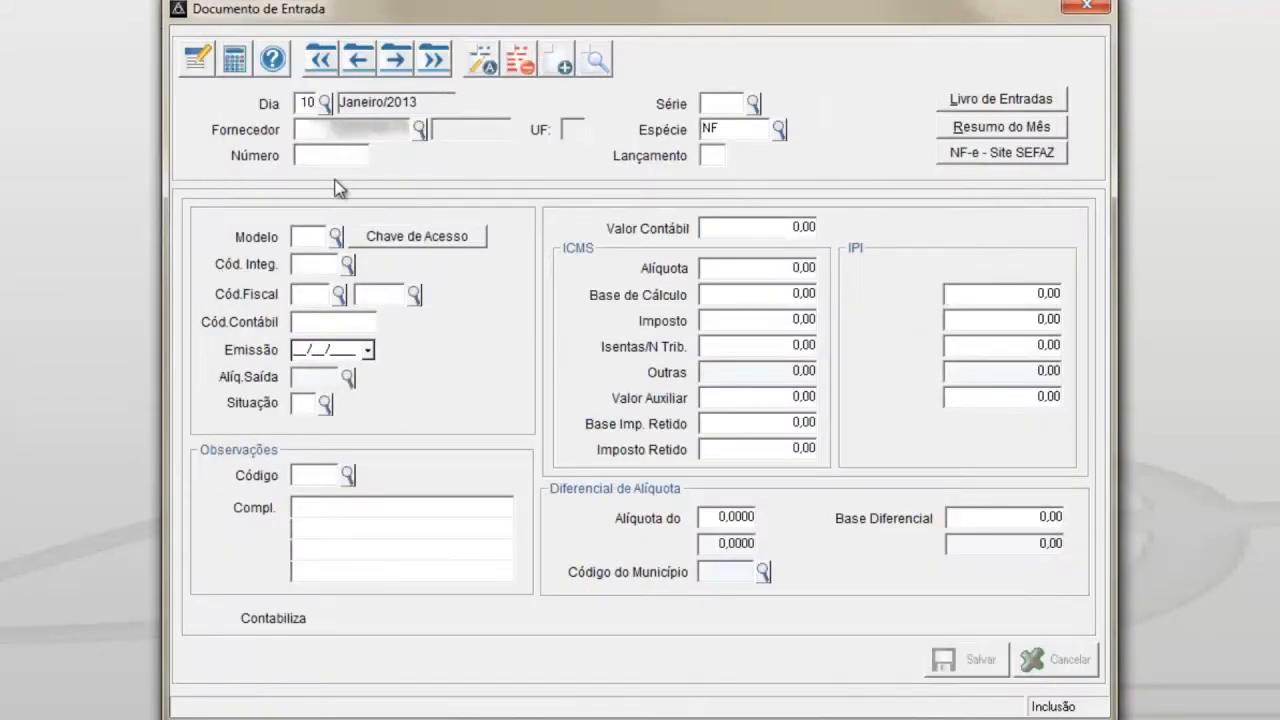
Step: Set the entry document's number to 999, its series to U (Série Única) and its model to 01
type("999")
left_click(709, 103)
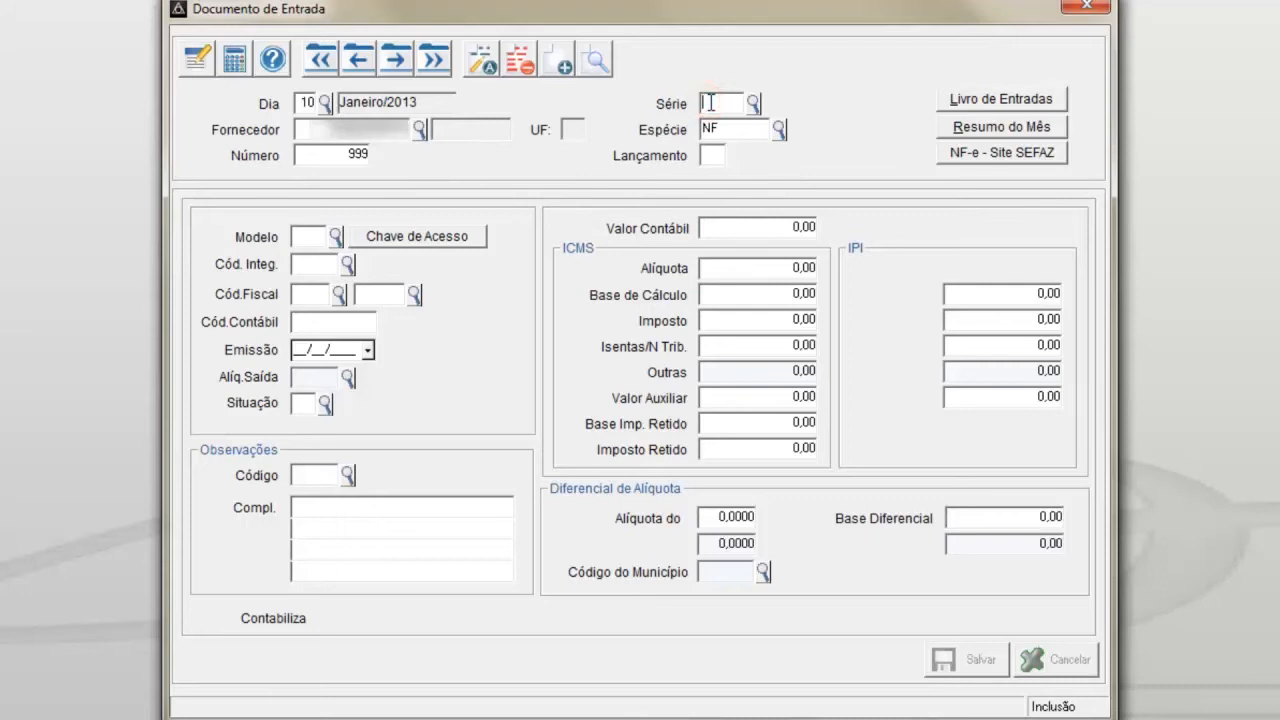
double_click(709, 102)
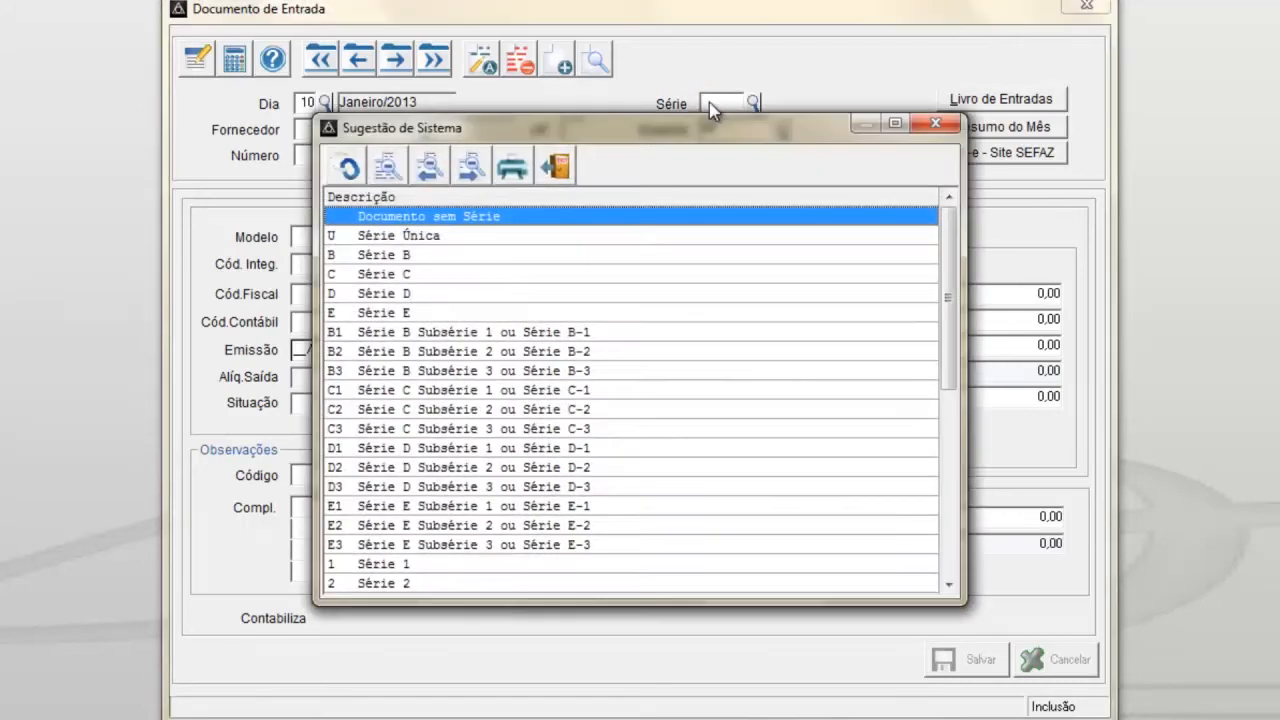
double_click(421, 245)
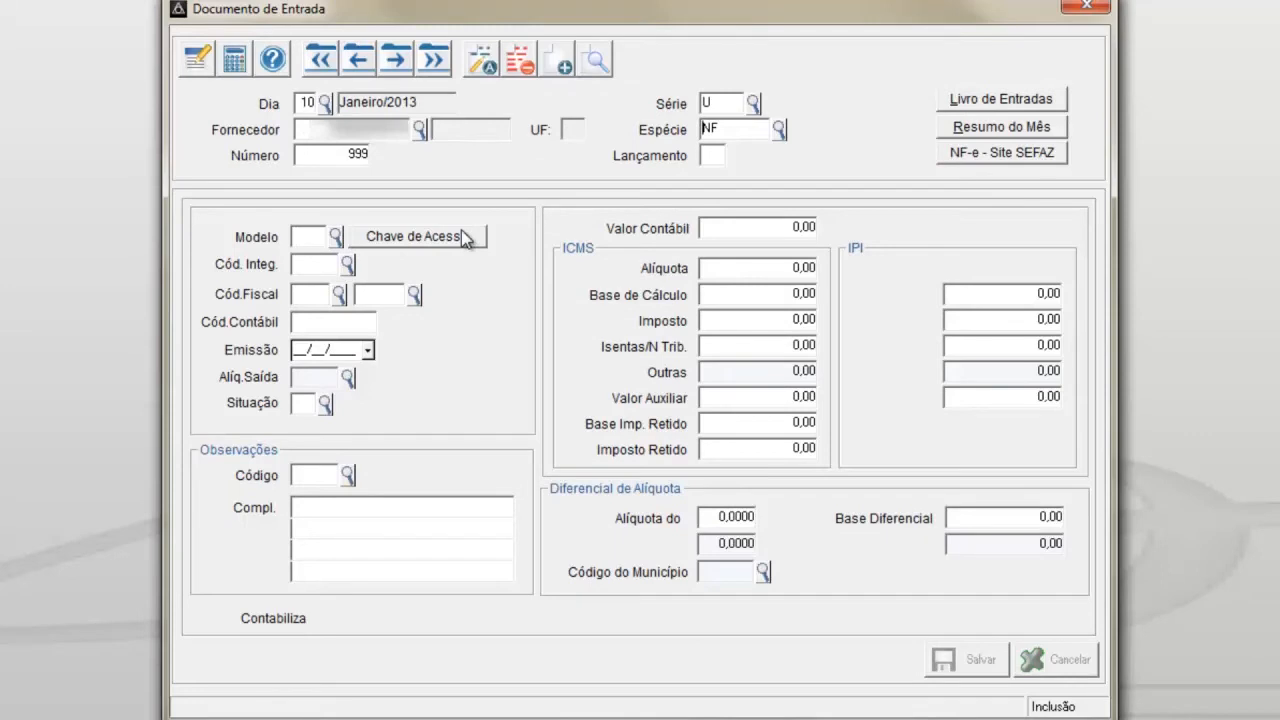
key("Return")
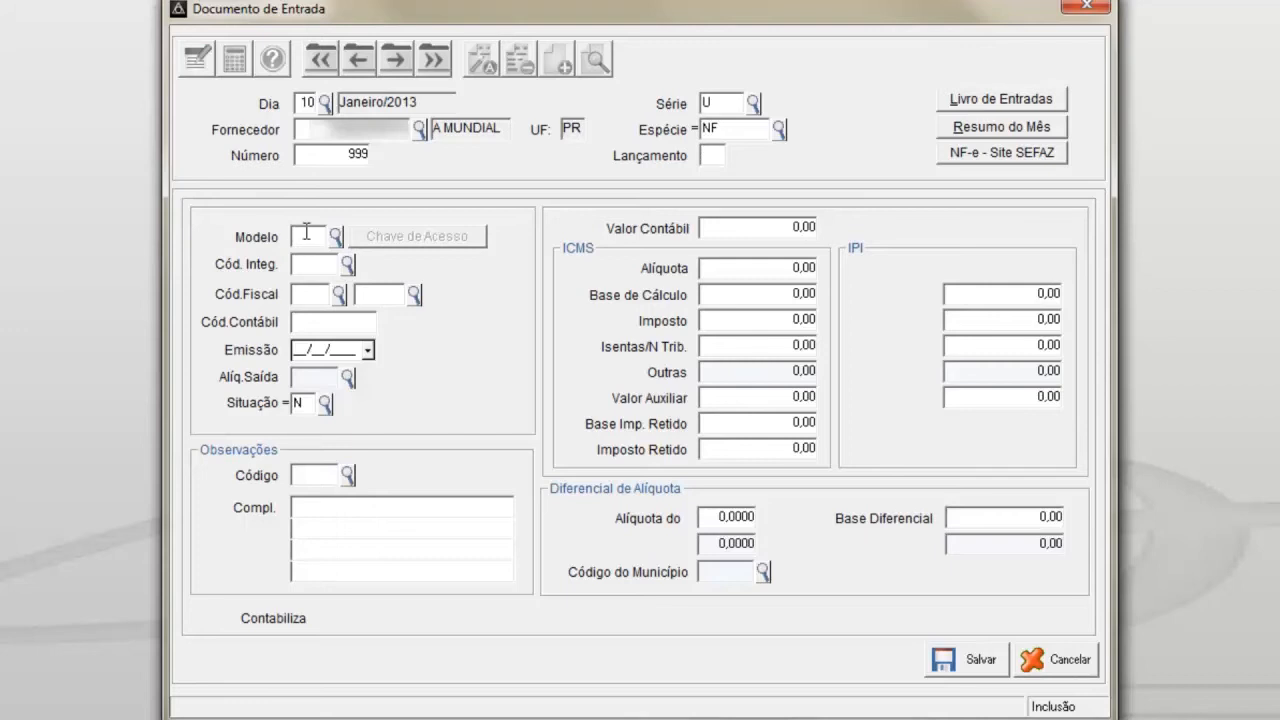
type("01")
key("Tab")
Step: Register the fiscal parameter for code 1102 with the description "compra para comercialização" and save it
left_click(310, 291)
double_click(321, 293)
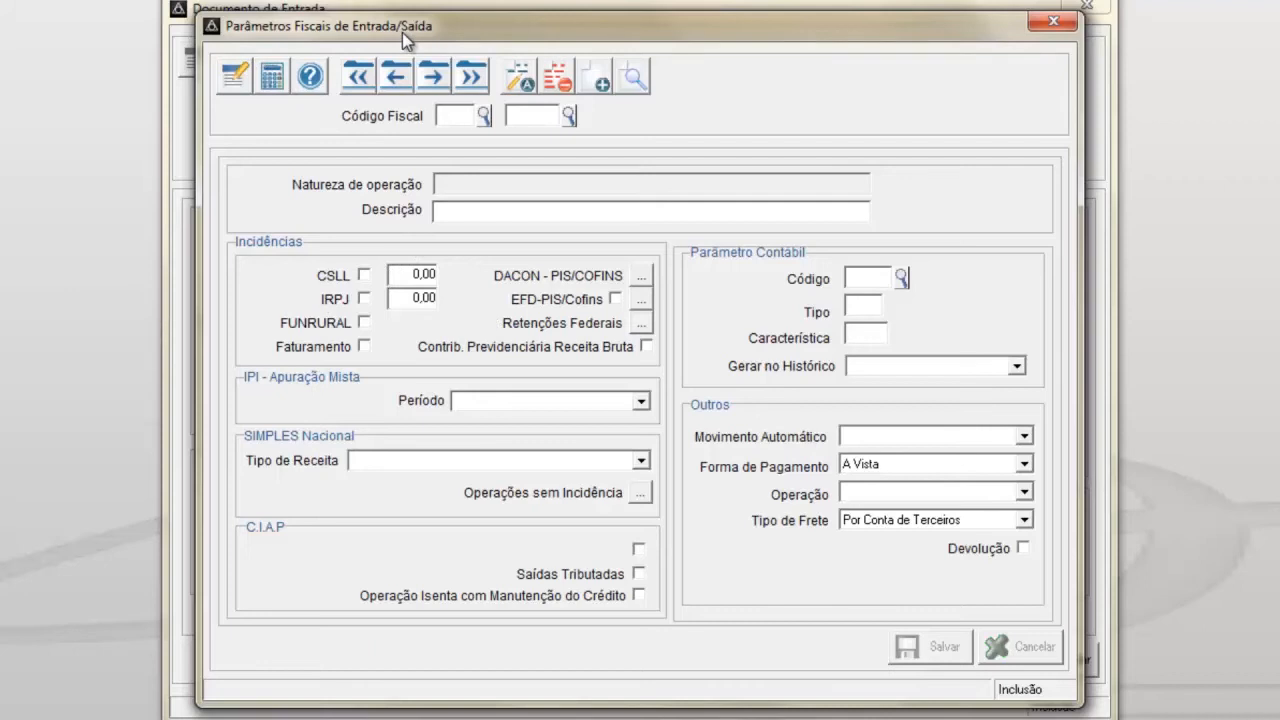
type("1102")
key("Return")
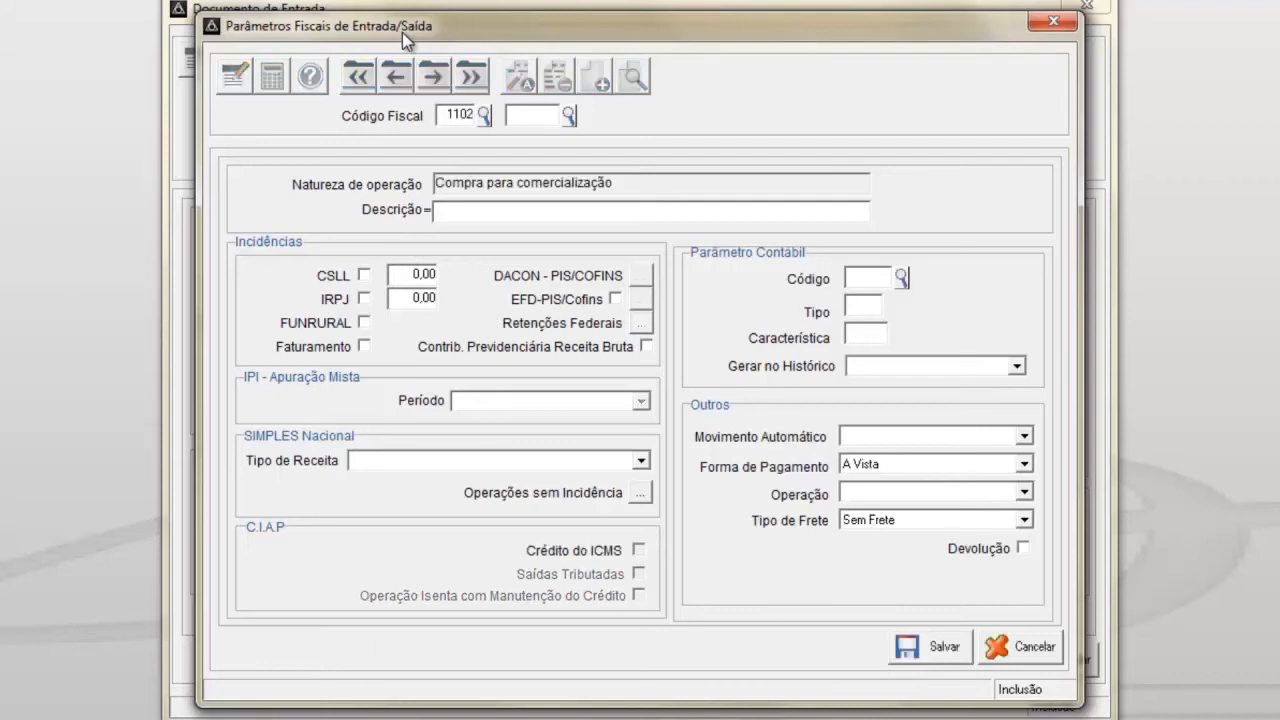
type("compra para comercialização")
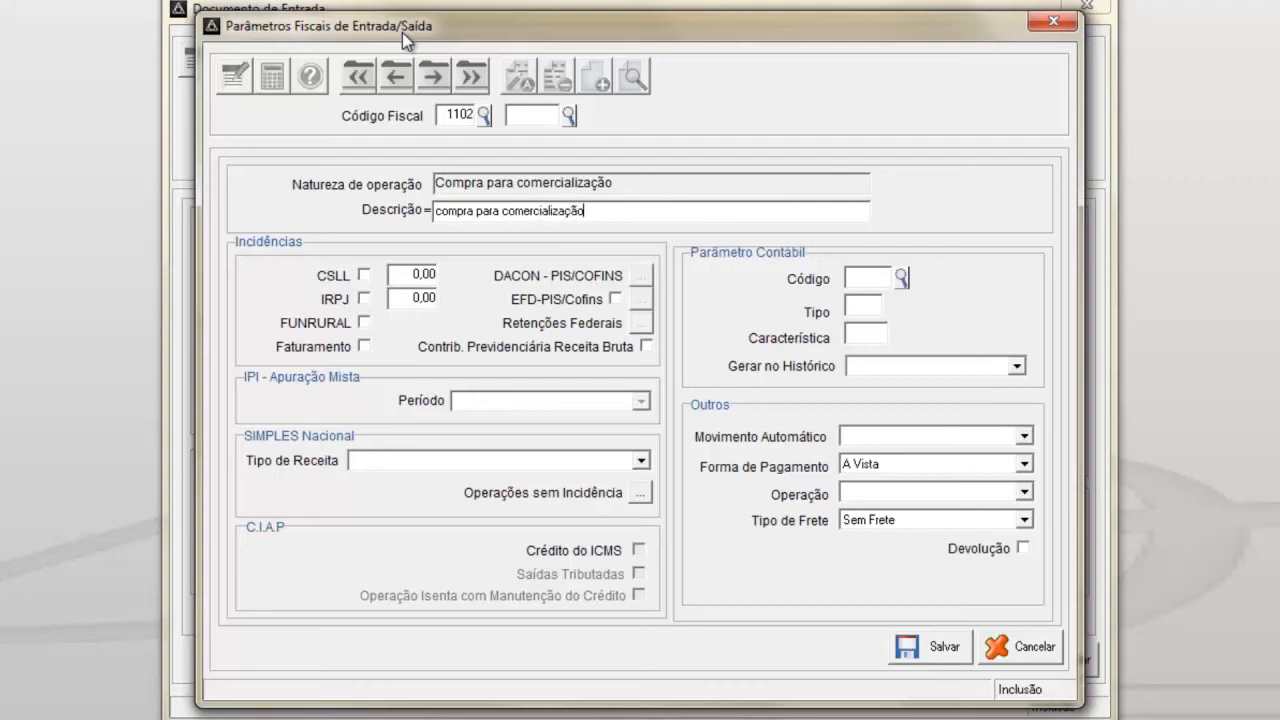
left_click(934, 647)
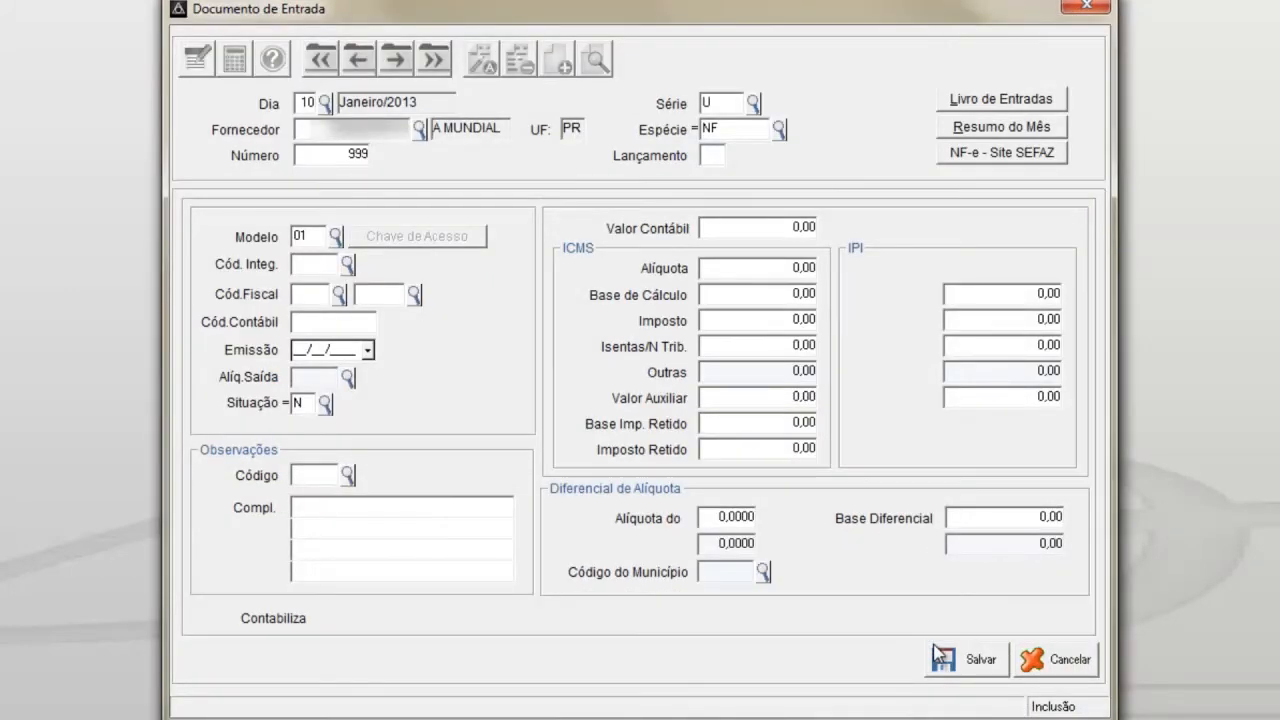
Step: Set the document's fiscal code to 1102, emission date to 10/01/2013 and situation to N (Documento Fiscal Normal)
type("1102")
key("Return")
key("Return")
key("Tab")
type("10/01/2013")
key("Return")
left_click(325, 403)
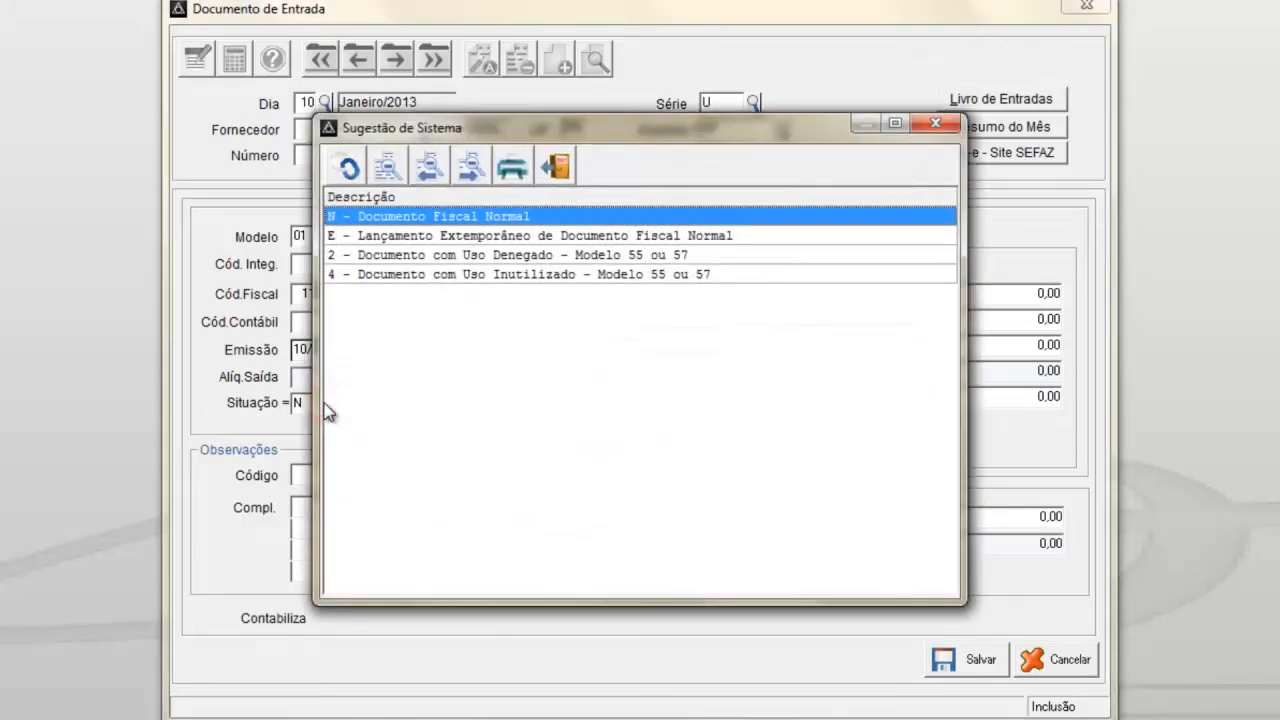
double_click(437, 220)
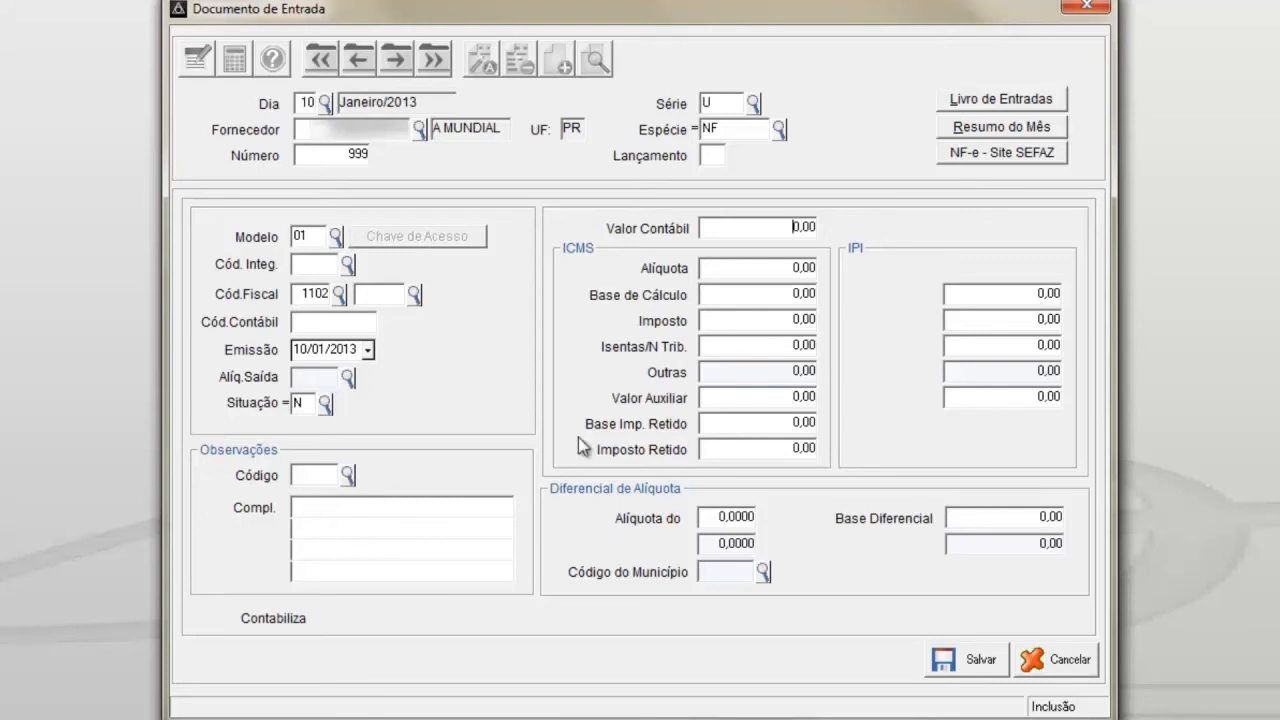
Step: Set the Valor Contábil to 5000 and the ICMS rate to 12, and let the calculation base and tax fill in
left_click(788, 227)
type("5000")
left_click(790, 266)
left_click(791, 264)
type("12")
left_click(791, 290)
left_click(784, 319)
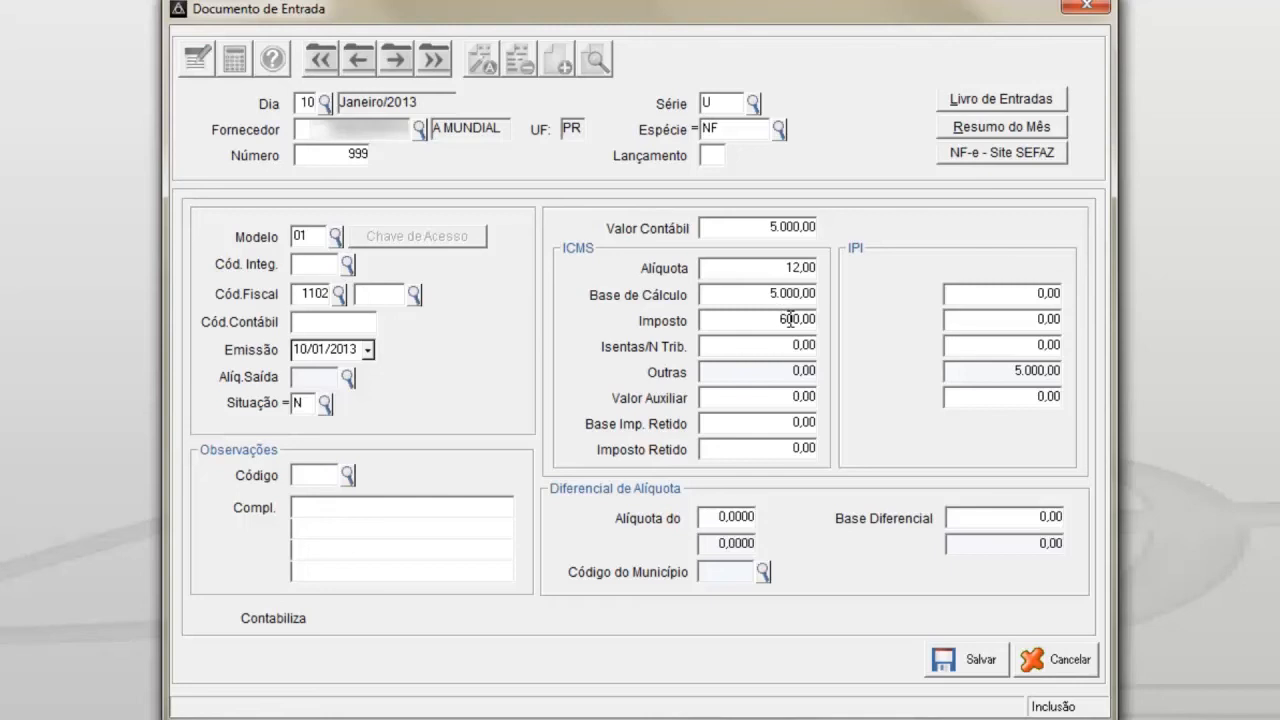
left_click(766, 320)
Step: Go through the remaining ICMS, IPI and Diferencial de Alíquota fields without entering values, and save the entry document
left_click(793, 374)
left_click(789, 397)
left_click(798, 425)
left_click(786, 447)
left_click(1035, 297)
left_click(1031, 322)
left_click(1031, 341)
left_click(1030, 395)
left_click(1012, 510)
left_click(945, 664)
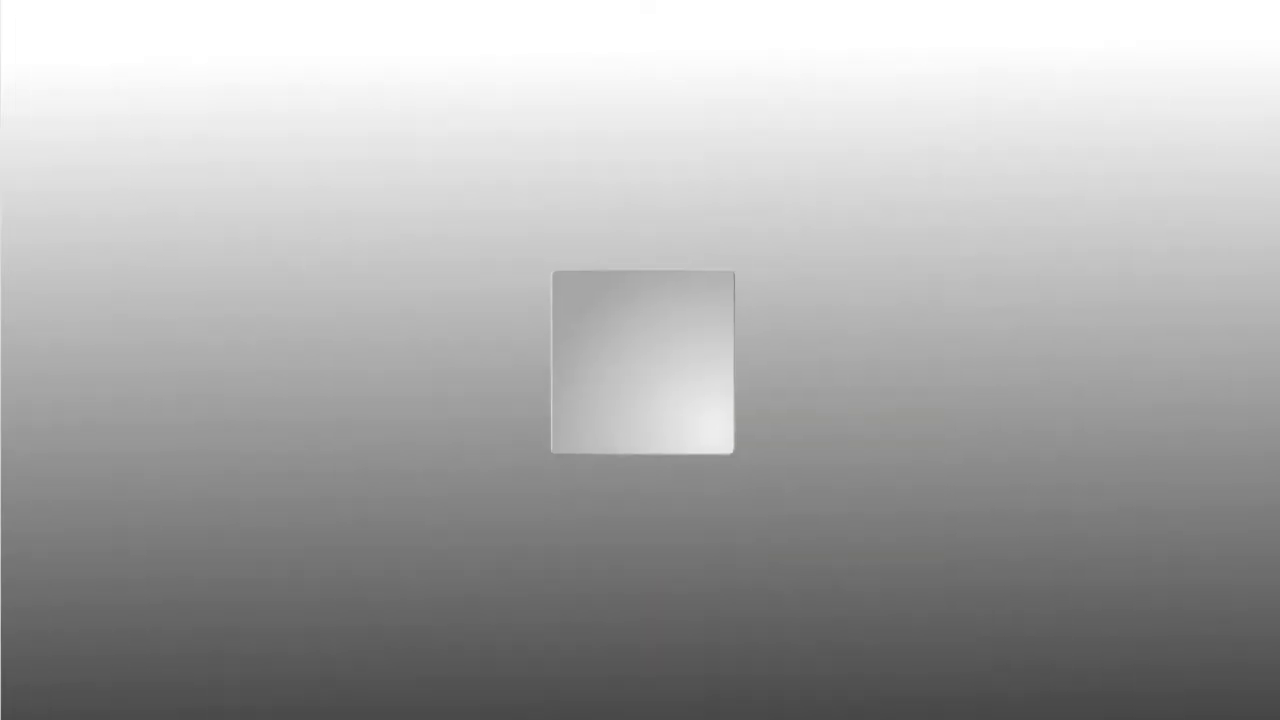